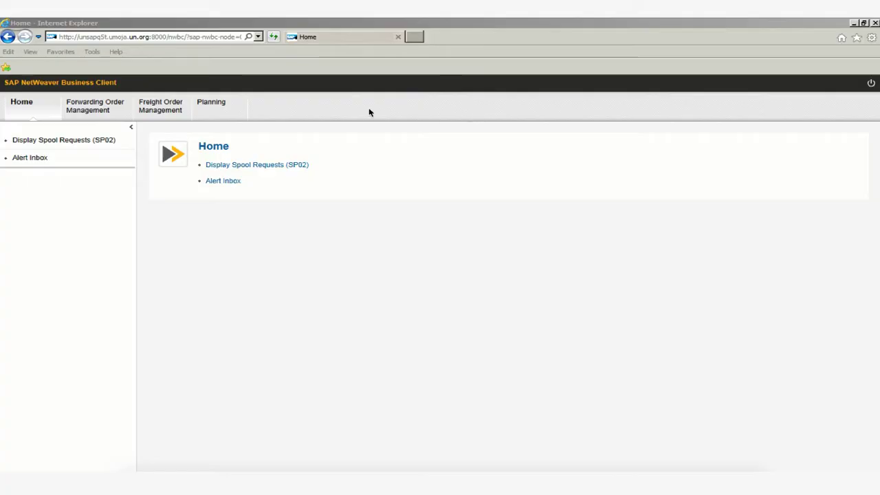
Step: Switch to the Freight Order Management area
{"action": "left_click", "coordinate": [165, 113]}
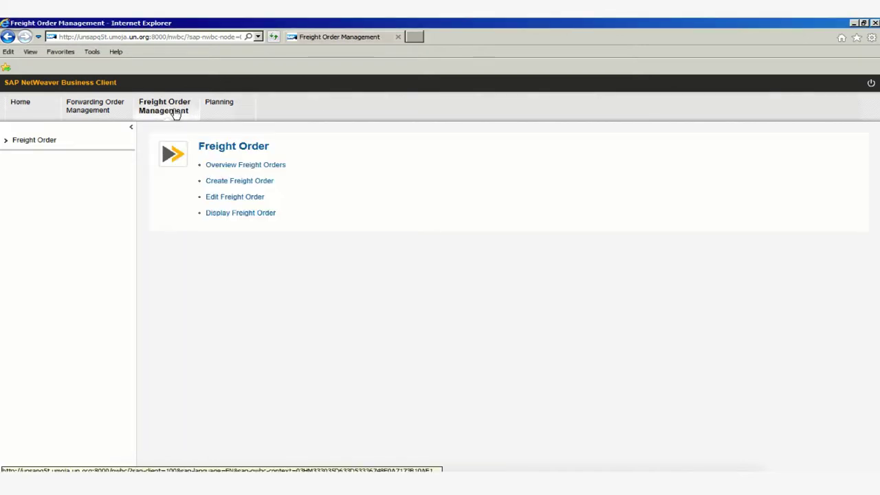
{"action": "left_click", "coordinate": [272, 168]}
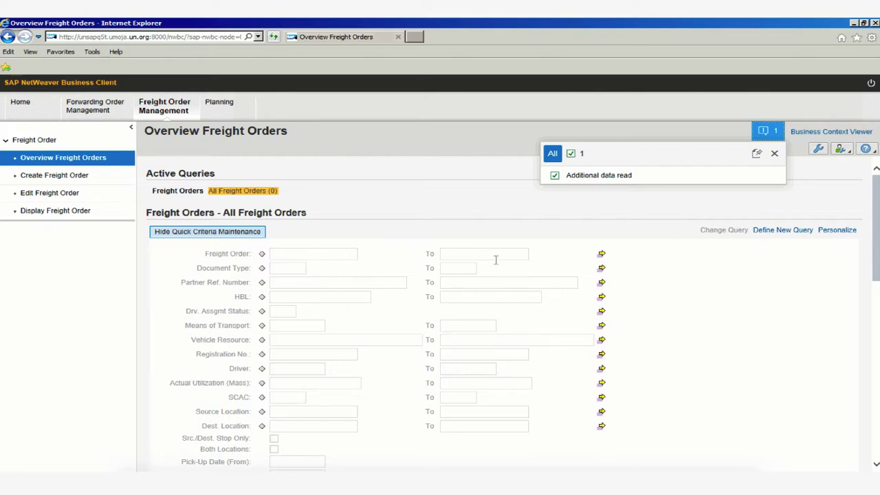
{"action": "left_click_drag", "start_coordinate": [868, 188], "coordinate": [866, 341]}
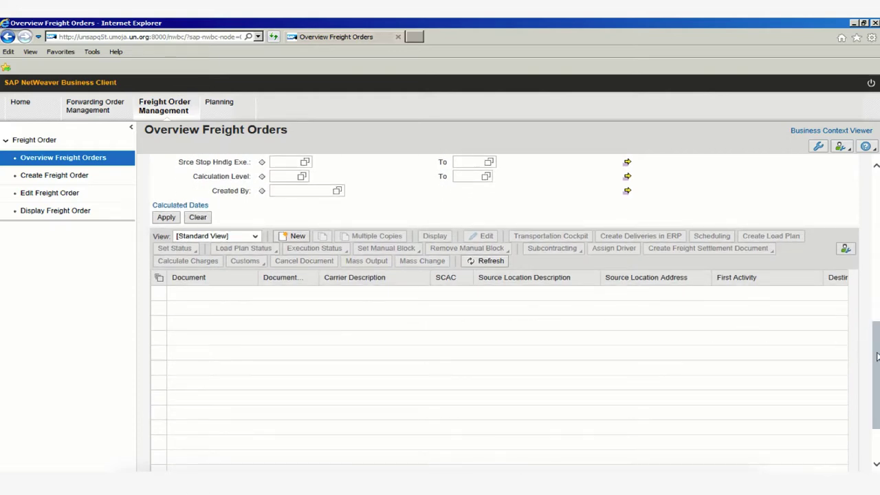
{"action": "left_click_drag", "start_coordinate": [877, 356], "coordinate": [877, 198]}
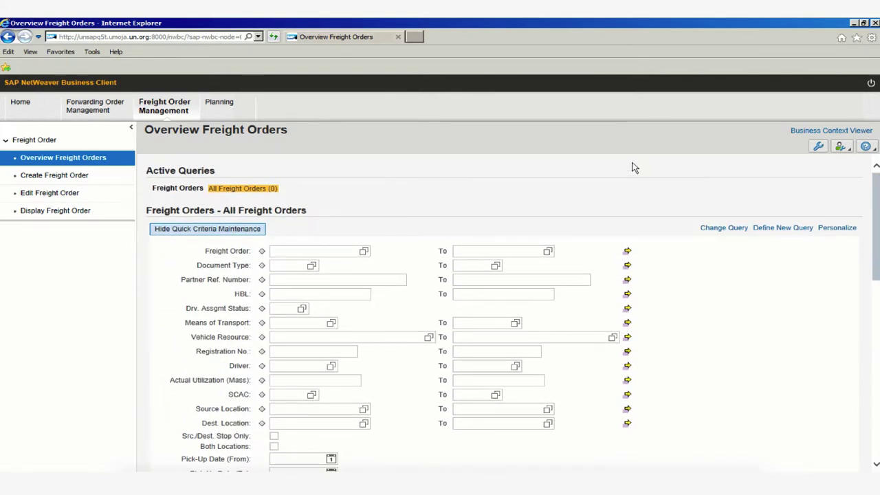
{"action": "left_click", "coordinate": [164, 107]}
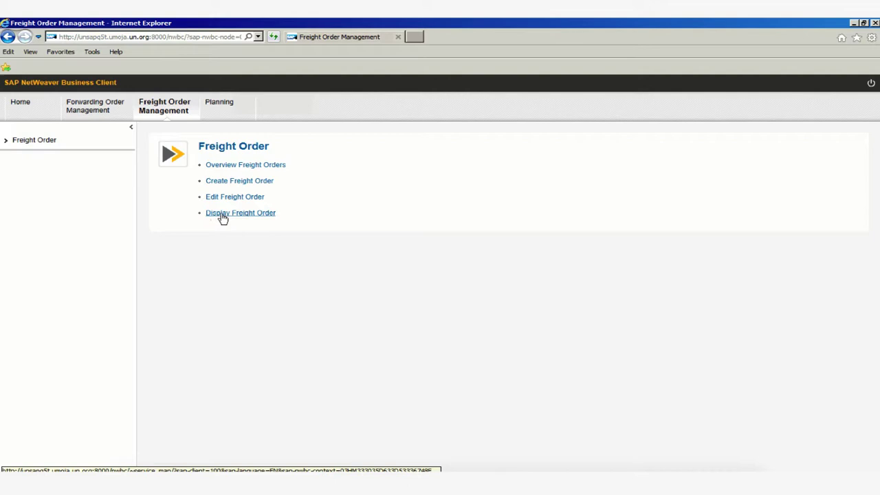
{"action": "left_click", "coordinate": [253, 215]}
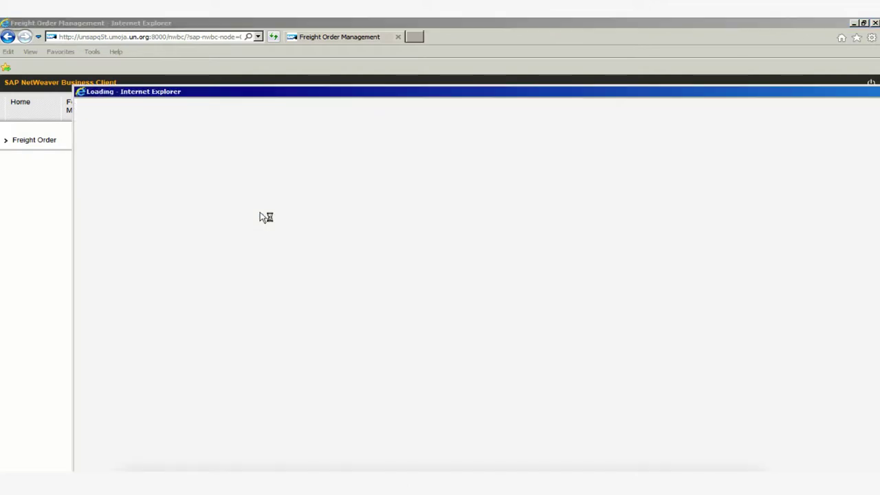
{"action": "left_click_drag", "start_coordinate": [364, 88], "coordinate": [340, 53]}
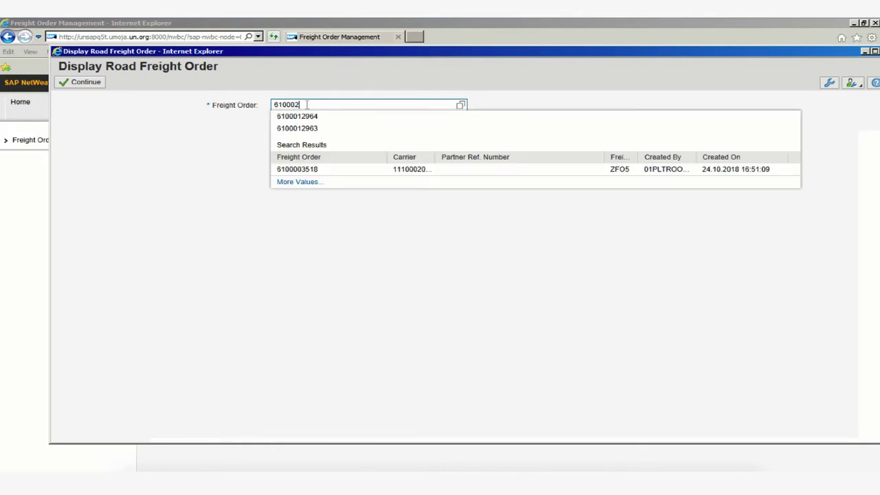
{"action": "type", "text": "5061"}
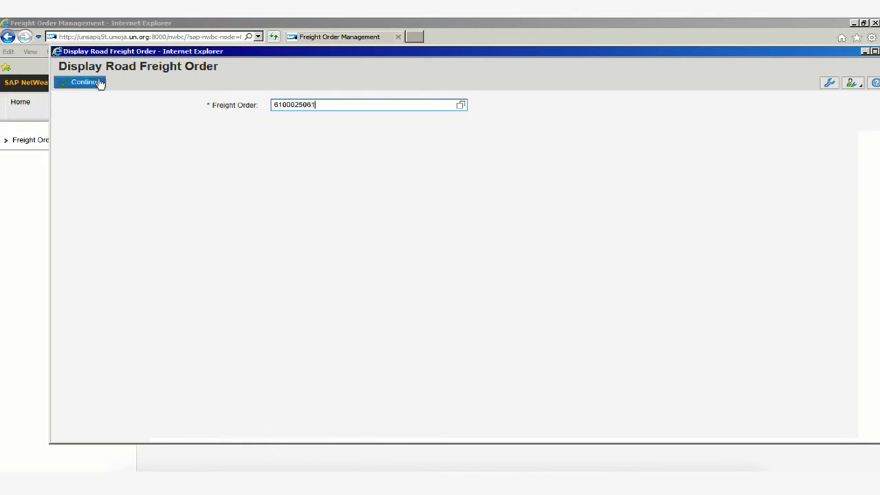
{"action": "left_click", "coordinate": [86, 82]}
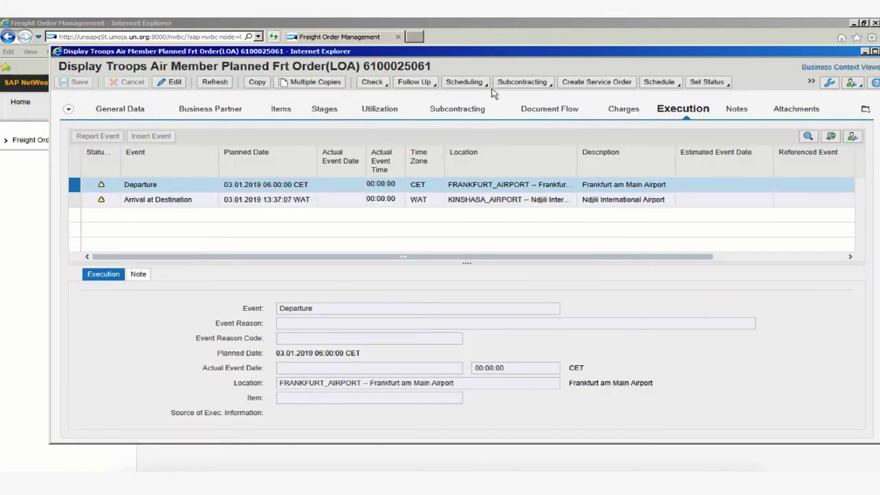
{"action": "left_click", "coordinate": [459, 57]}
{"action": "left_click_drag", "start_coordinate": [460, 56], "coordinate": [432, 30]}
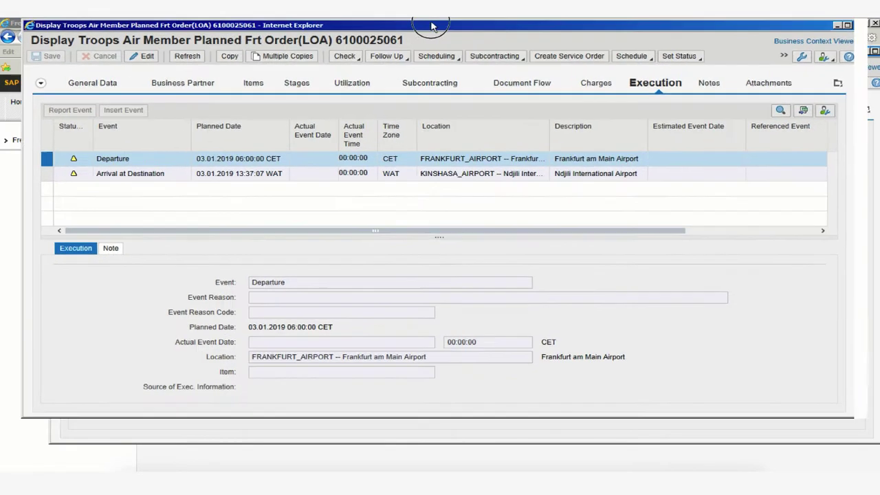
{"action": "left_click", "coordinate": [848, 25]}
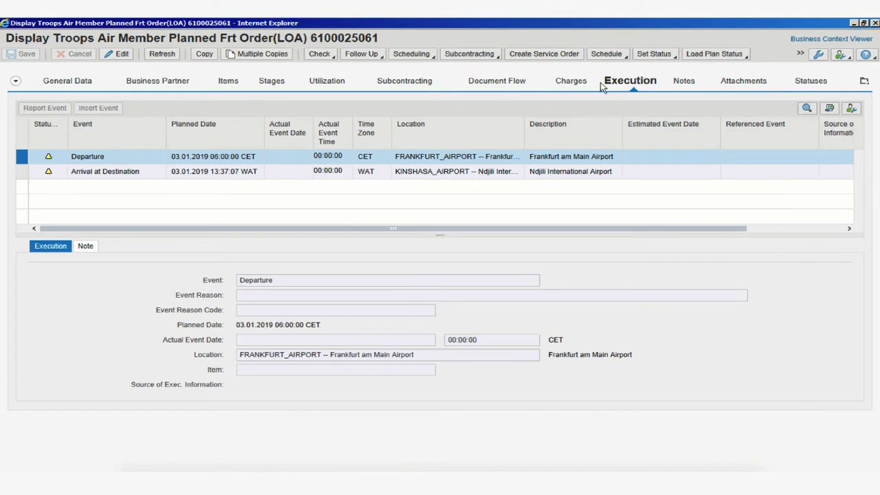
{"action": "left_click", "coordinate": [876, 23]}
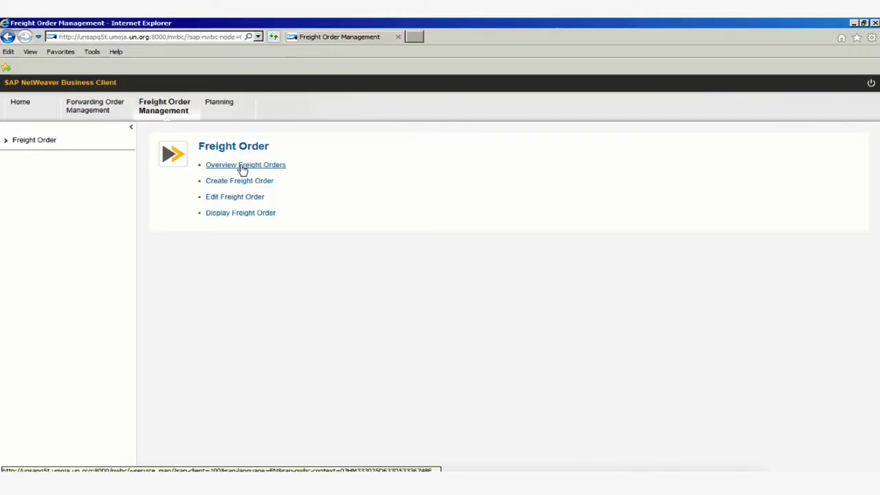
Step: Reopen Overview Freight Orders and scroll through the All Freight Orders search criteria
{"action": "left_click", "coordinate": [268, 168]}
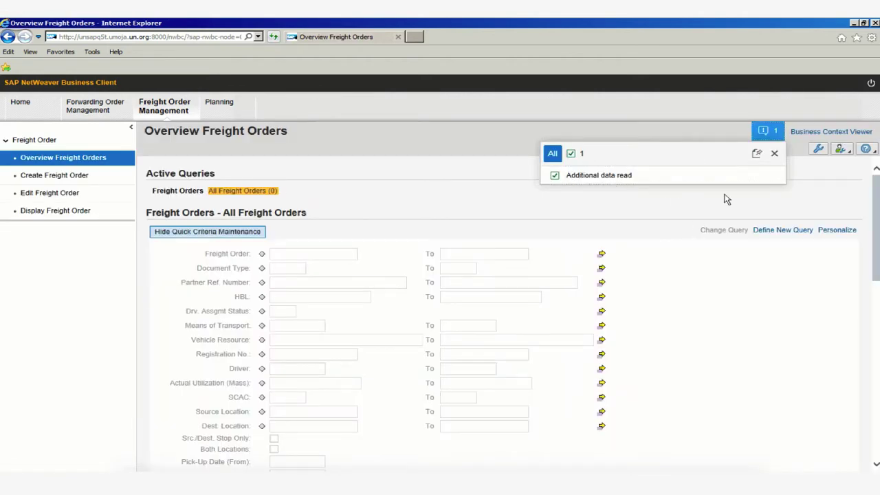
{"action": "left_click_drag", "start_coordinate": [877, 181], "coordinate": [878, 204]}
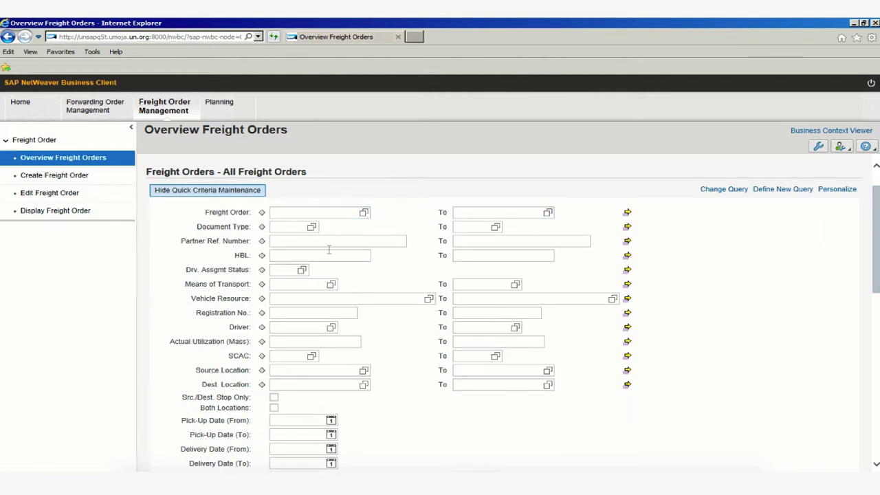
{"action": "left_click_drag", "start_coordinate": [206, 214], "coordinate": [260, 215]}
{"action": "left_click", "coordinate": [275, 213]}
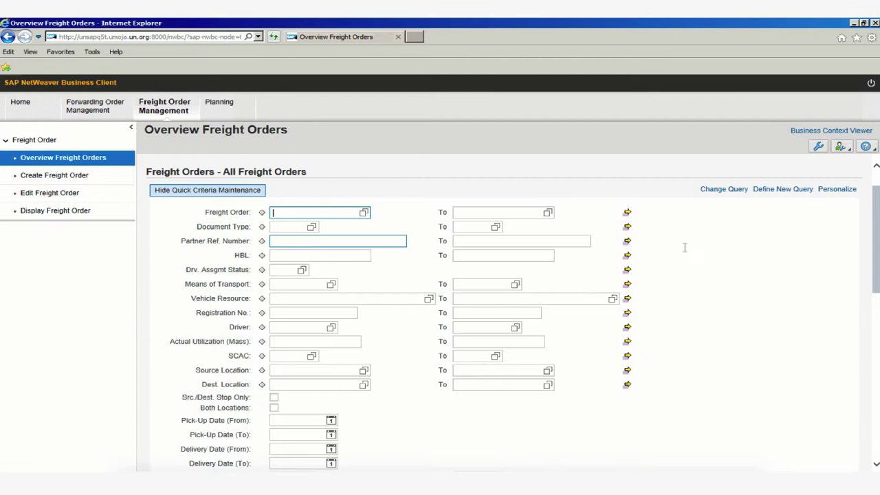
{"action": "left_click_drag", "start_coordinate": [877, 225], "coordinate": [872, 371]}
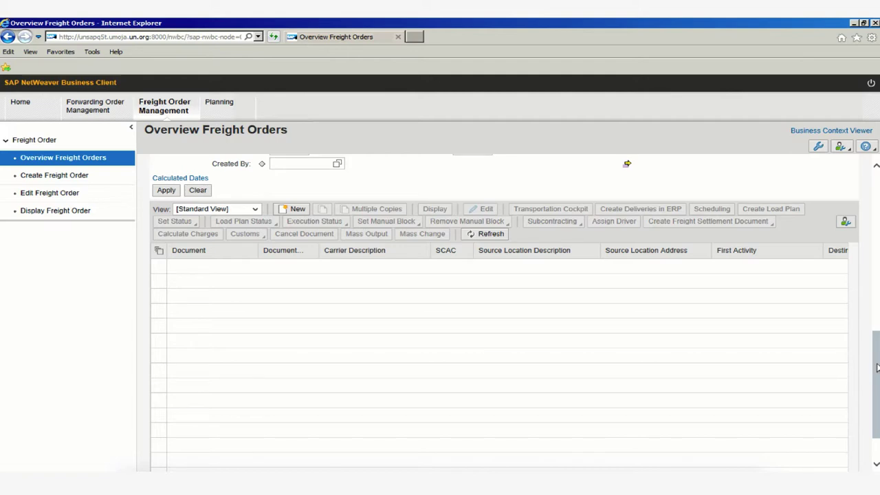
{"action": "left_click_drag", "start_coordinate": [878, 364], "coordinate": [877, 196]}
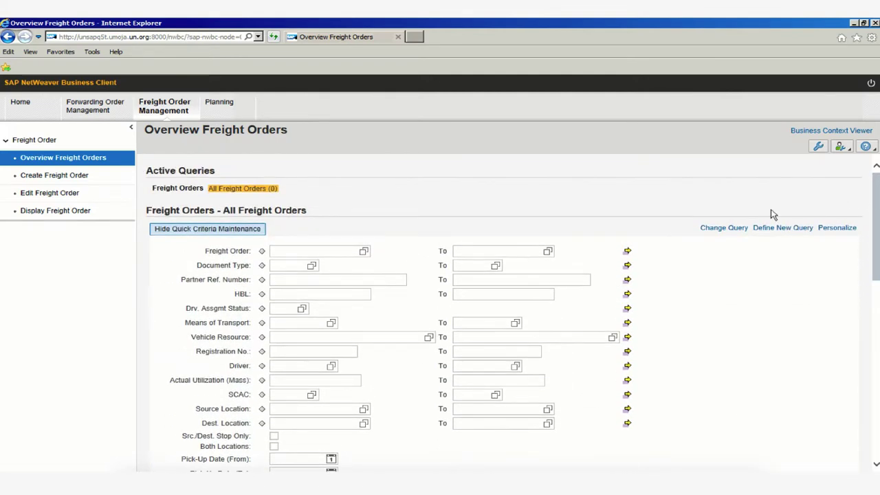
Step: Edit the All Freight Orders query and scroll to the COE Forwarding Order Num criterion
{"action": "left_click", "coordinate": [724, 231]}
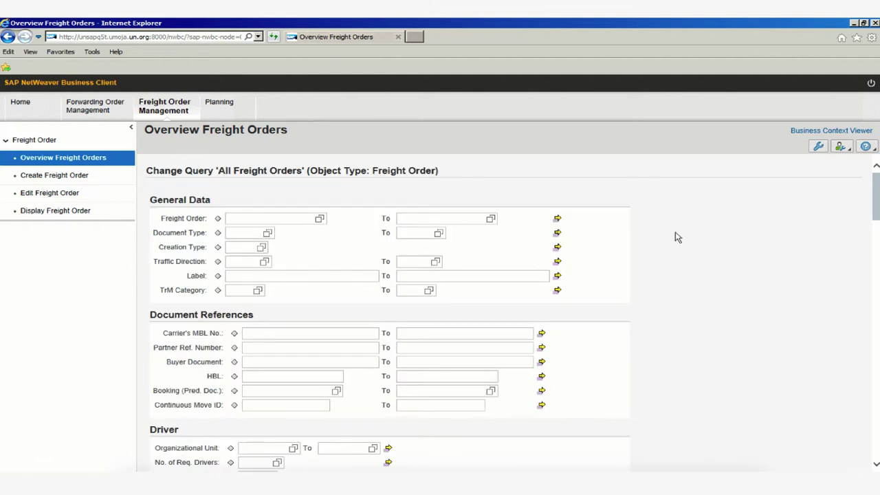
{"action": "left_click", "coordinate": [264, 219]}
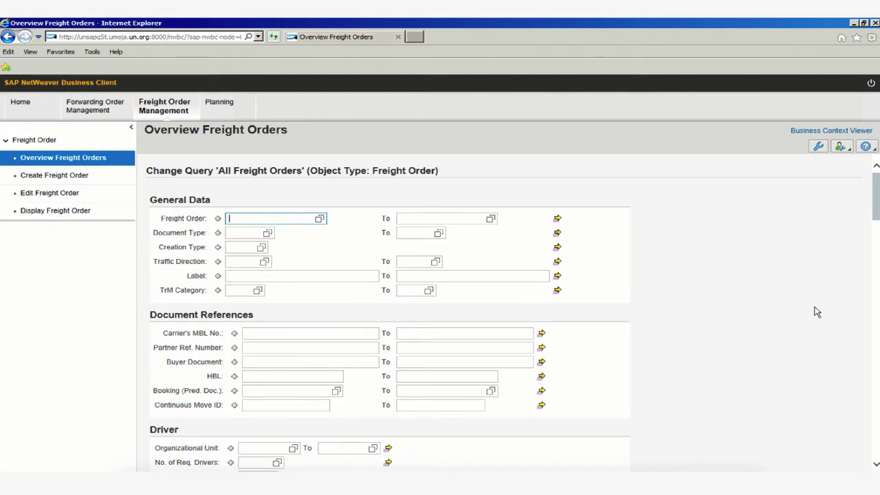
{"action": "left_click_drag", "start_coordinate": [872, 187], "coordinate": [872, 425]}
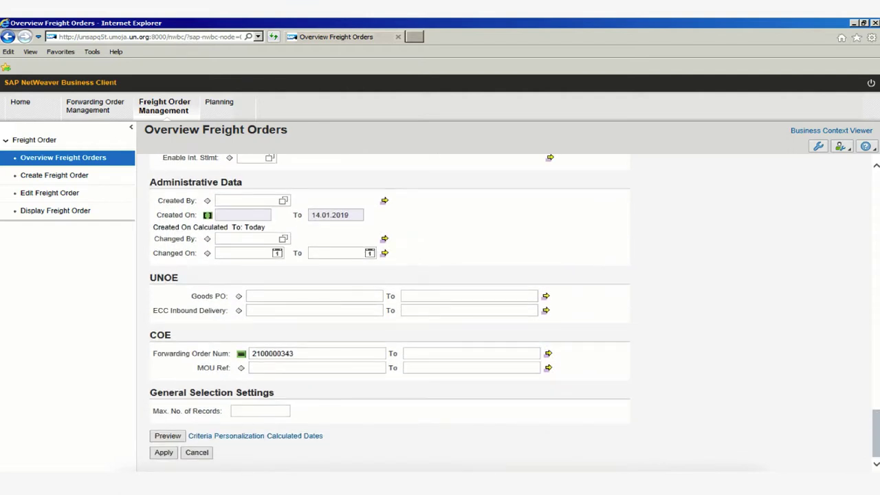
{"action": "left_click_drag", "start_coordinate": [172, 337], "coordinate": [139, 339]}
{"action": "left_click", "coordinate": [297, 354]}
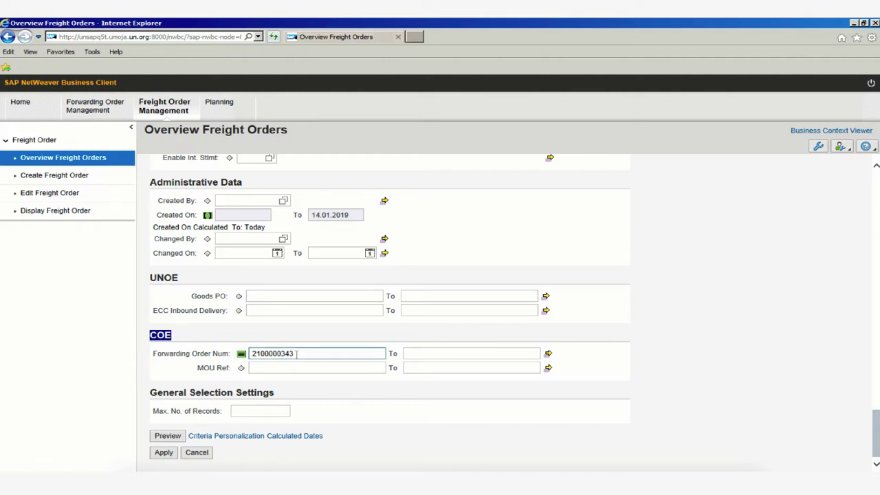
{"action": "left_click_drag", "start_coordinate": [314, 353], "coordinate": [246, 355]}
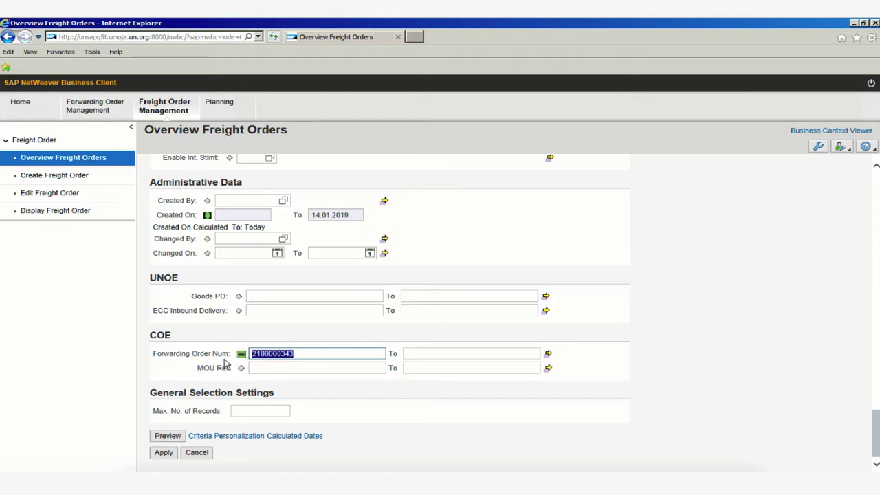
{"action": "left_click", "coordinate": [296, 368]}
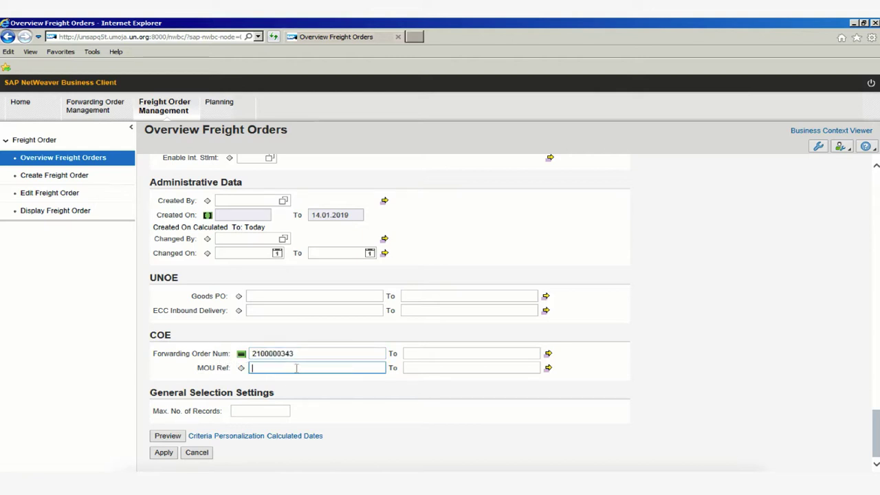
{"action": "double_click", "coordinate": [296, 353]}
{"action": "key", "text": "BackSpace"}
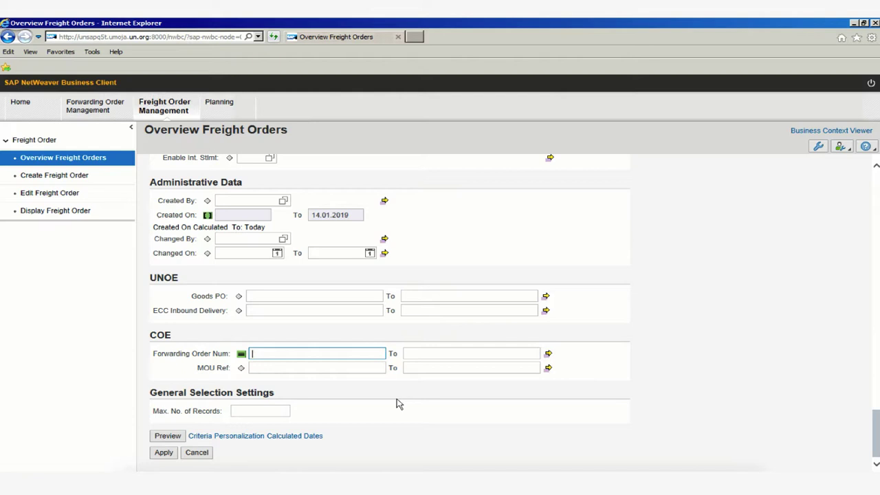
{"action": "left_click", "coordinate": [289, 367]}
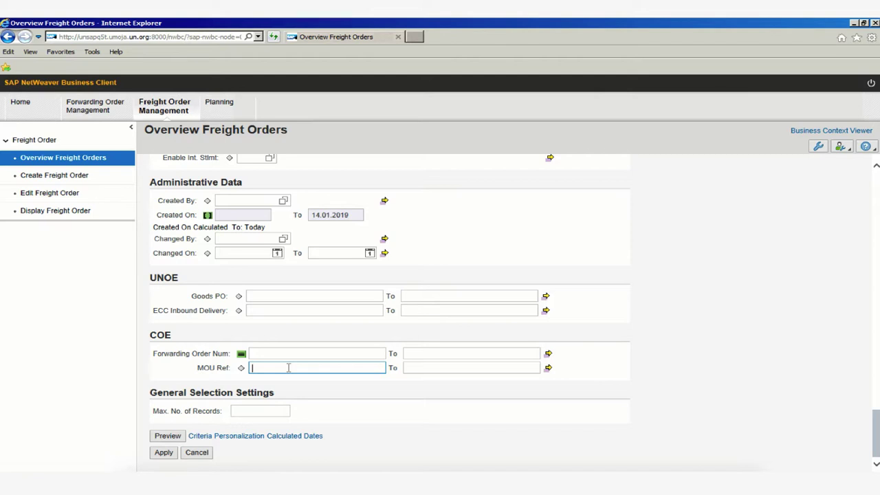
{"action": "type", "text": "MINUSCA_LTT"}
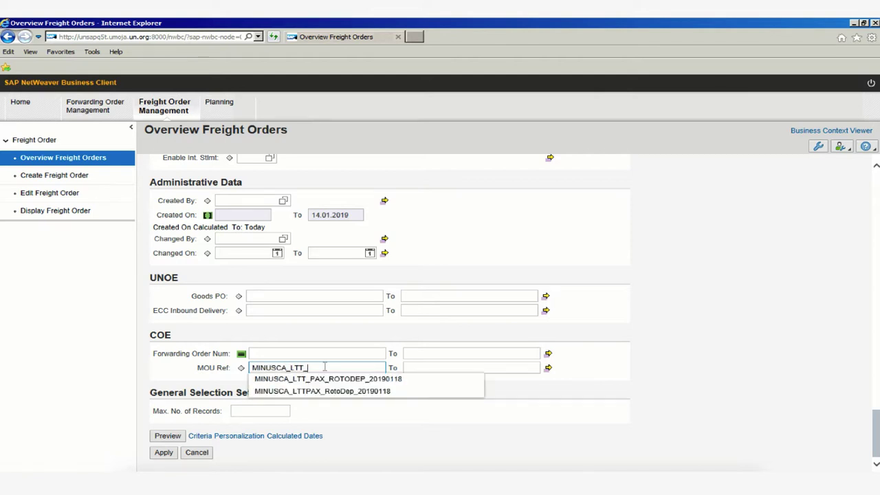
{"action": "type", "text": "_PAX"}
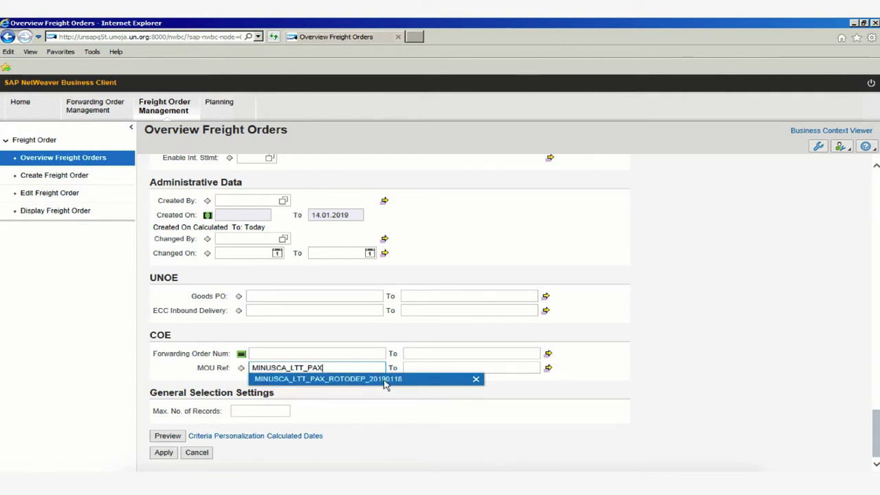
{"action": "left_click_drag", "start_coordinate": [336, 368], "coordinate": [206, 364]}
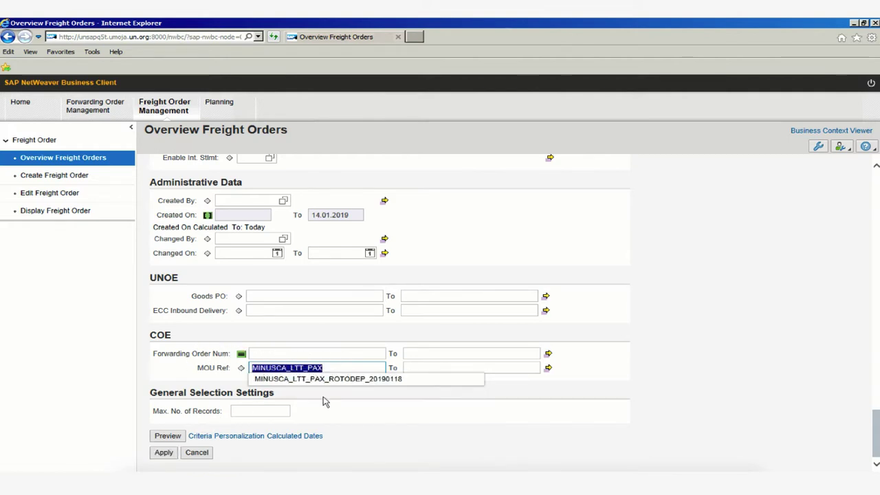
{"action": "key", "text": "BackSpace"}
{"action": "left_click", "coordinate": [285, 354]}
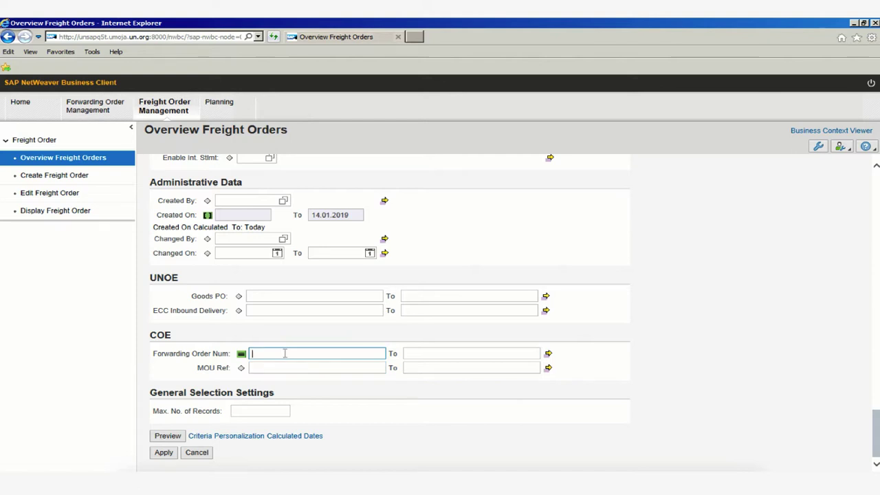
{"action": "type", "text": "21000"}
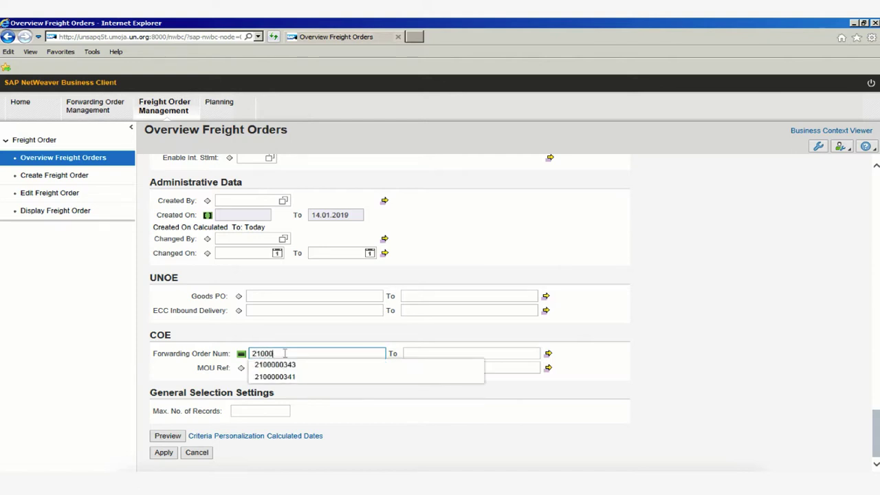
{"action": "type", "text": "00125"}
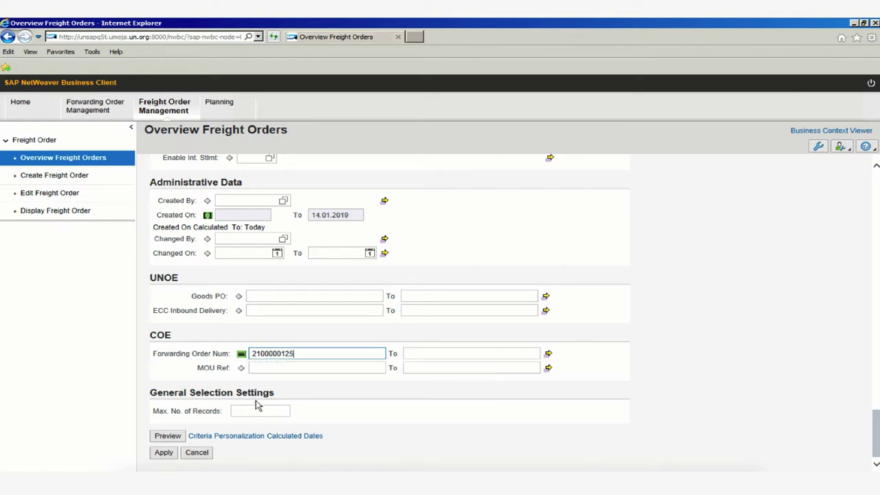
{"action": "left_click", "coordinate": [164, 454]}
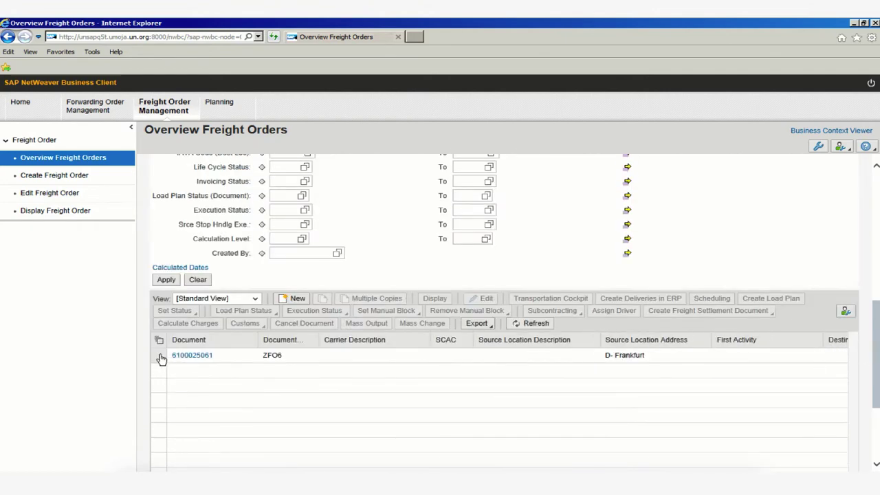
{"action": "left_click", "coordinate": [302, 355]}
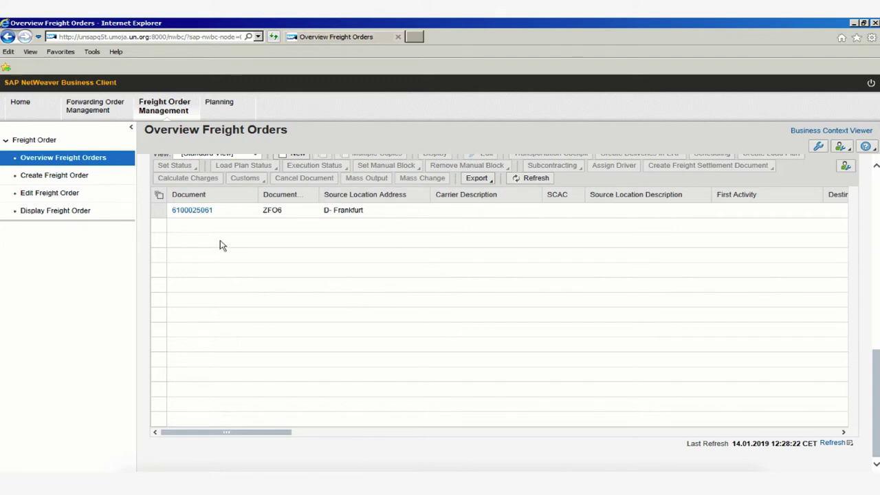
{"action": "left_click", "coordinate": [193, 209]}
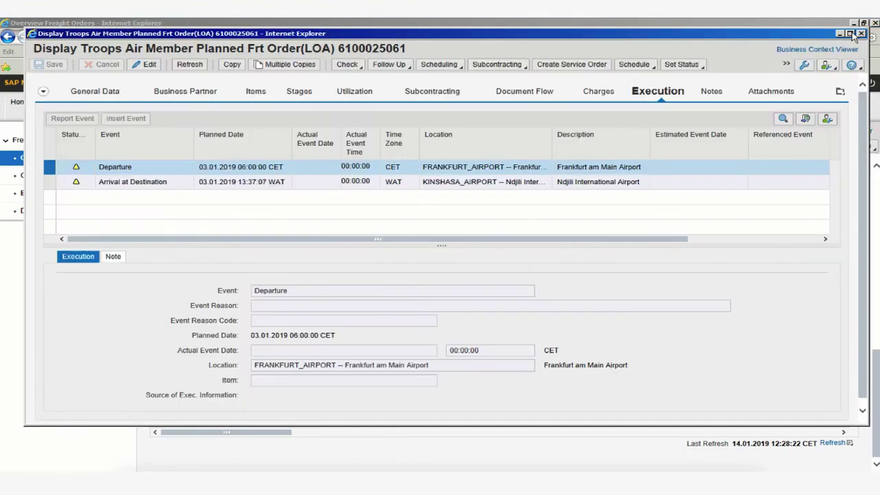
{"action": "left_click", "coordinate": [851, 33]}
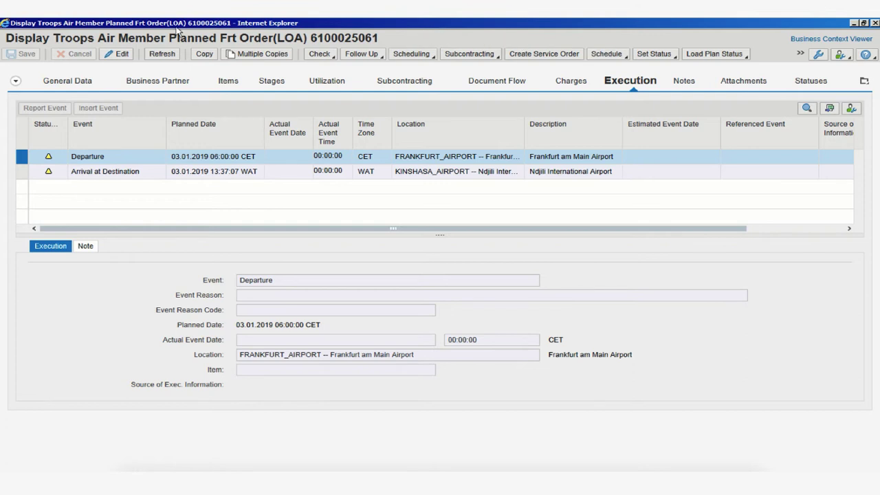
{"action": "left_click_drag", "start_coordinate": [7, 38], "coordinate": [108, 44]}
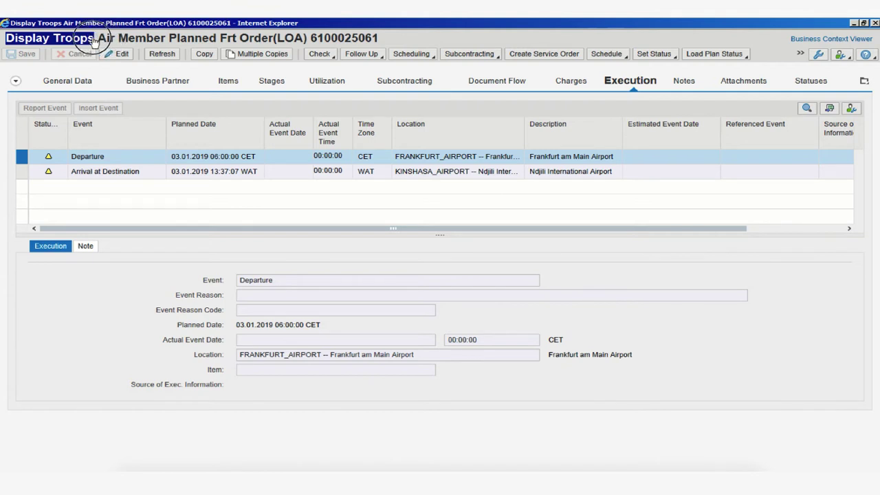
{"action": "left_click_drag", "start_coordinate": [129, 41], "coordinate": [393, 35]}
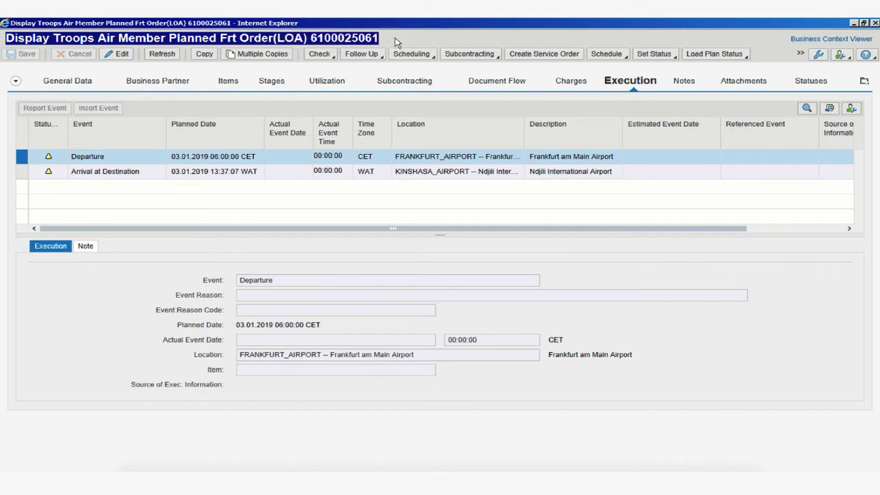
{"action": "left_click", "coordinate": [462, 35]}
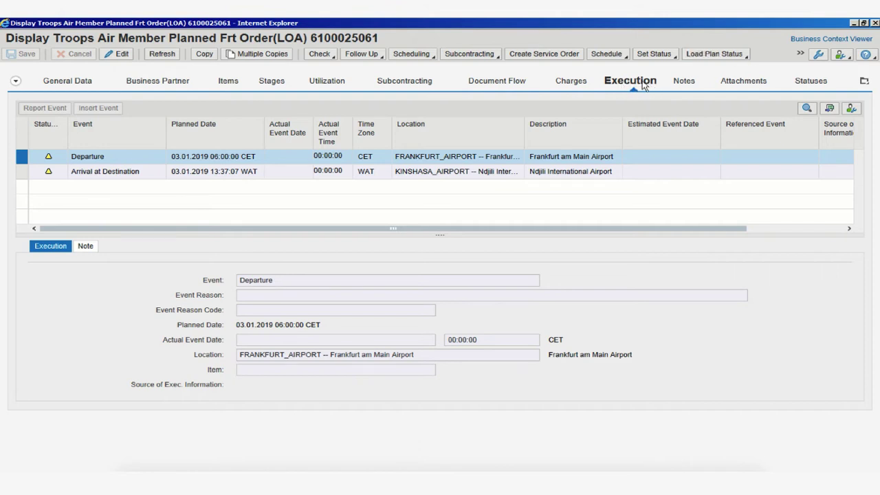
{"action": "left_click", "coordinate": [496, 82]}
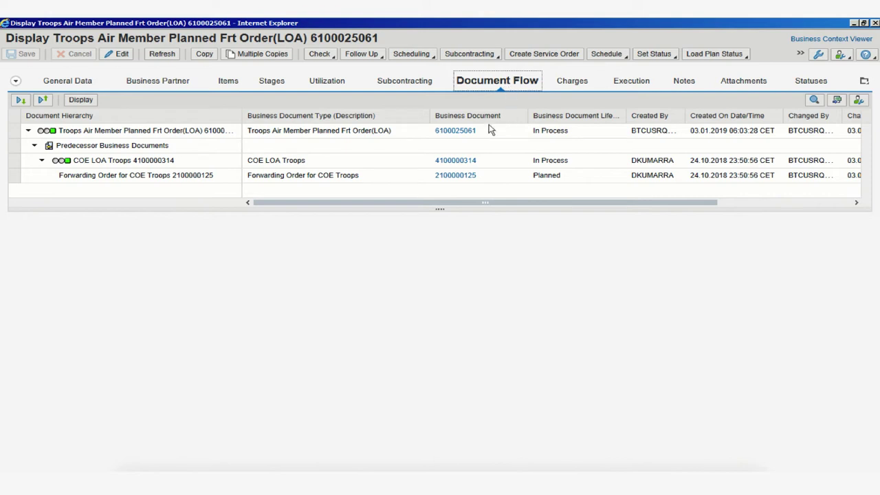
{"action": "left_click", "coordinate": [455, 176]}
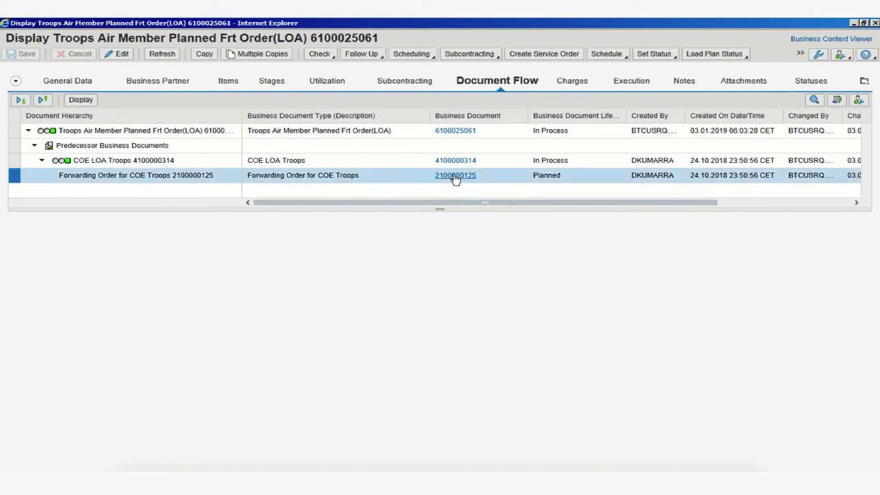
{"action": "left_click_drag", "start_coordinate": [524, 101], "coordinate": [481, 33]}
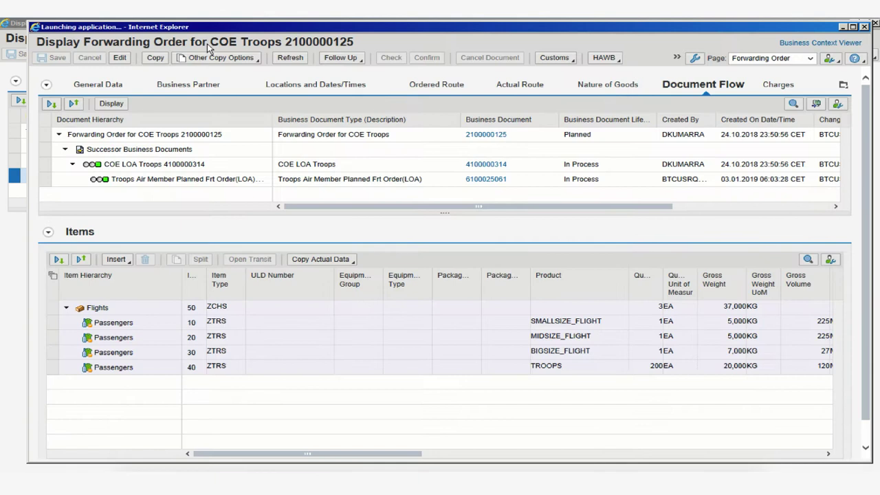
{"action": "left_click_drag", "start_coordinate": [286, 41], "coordinate": [355, 43]}
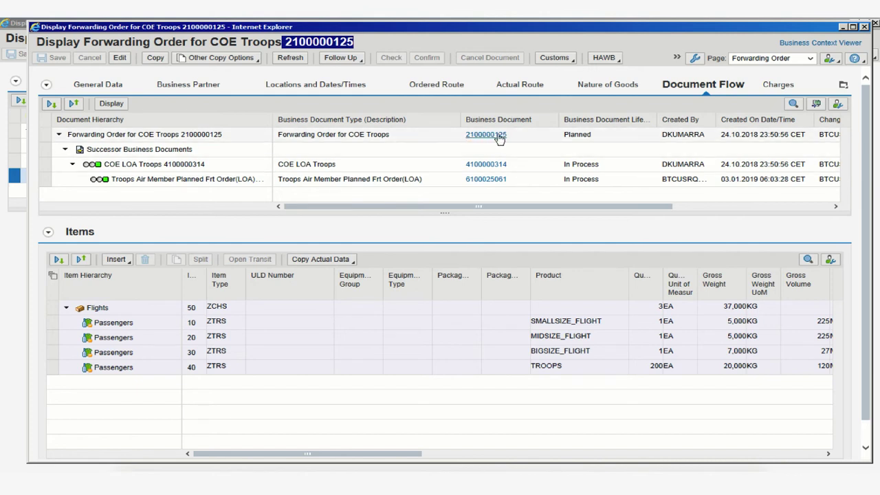
{"action": "left_click", "coordinate": [472, 182]}
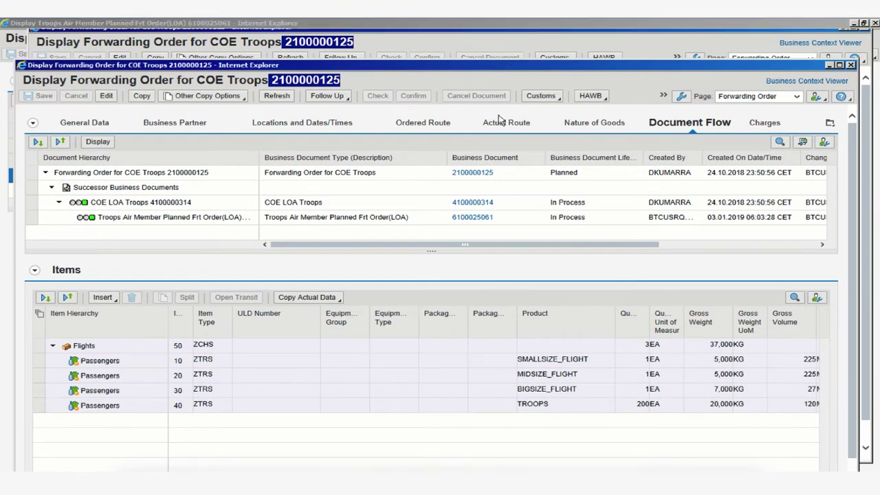
{"action": "left_click", "coordinate": [472, 217]}
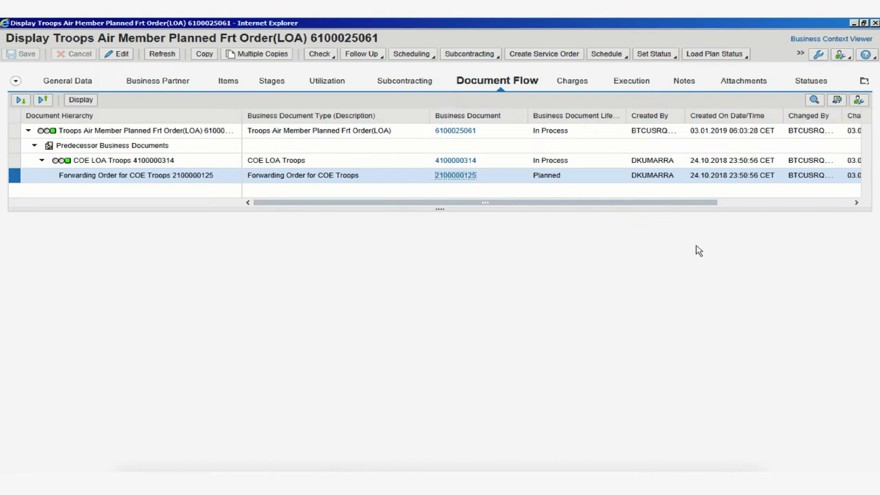